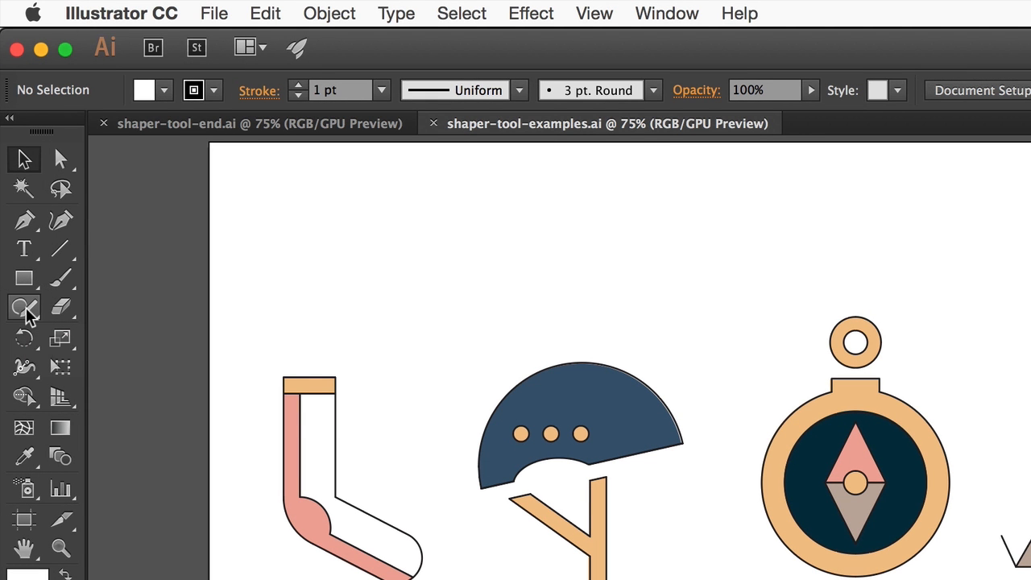
Activate the Shaper tool to sketch freehand shapes that snap to clean geometry
left_click(26, 309)
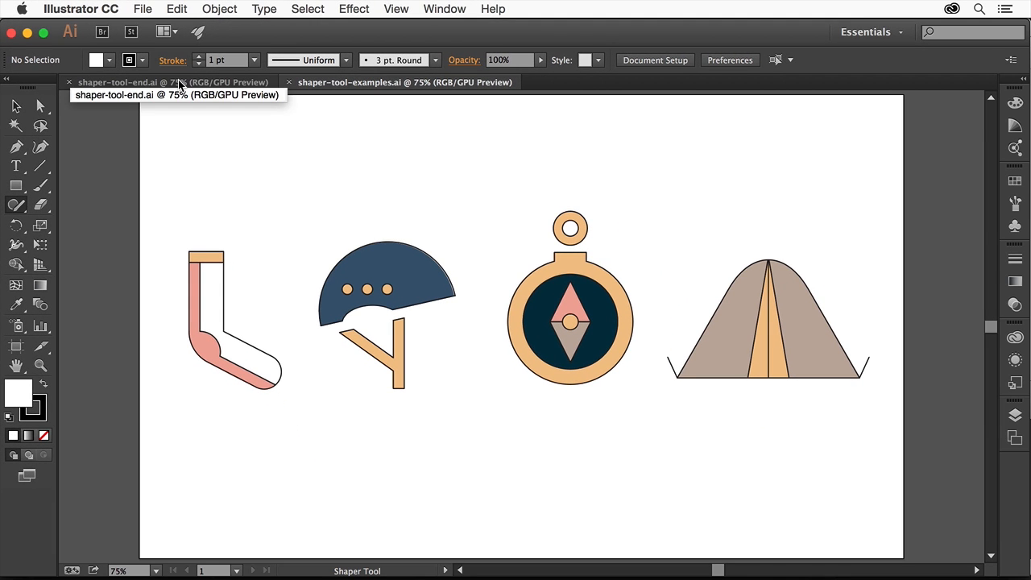
In shaper-tool-end.ai, sketch a circle, an overlapping ellipse, a large triangle and a rectangle above it
left_click(179, 83)
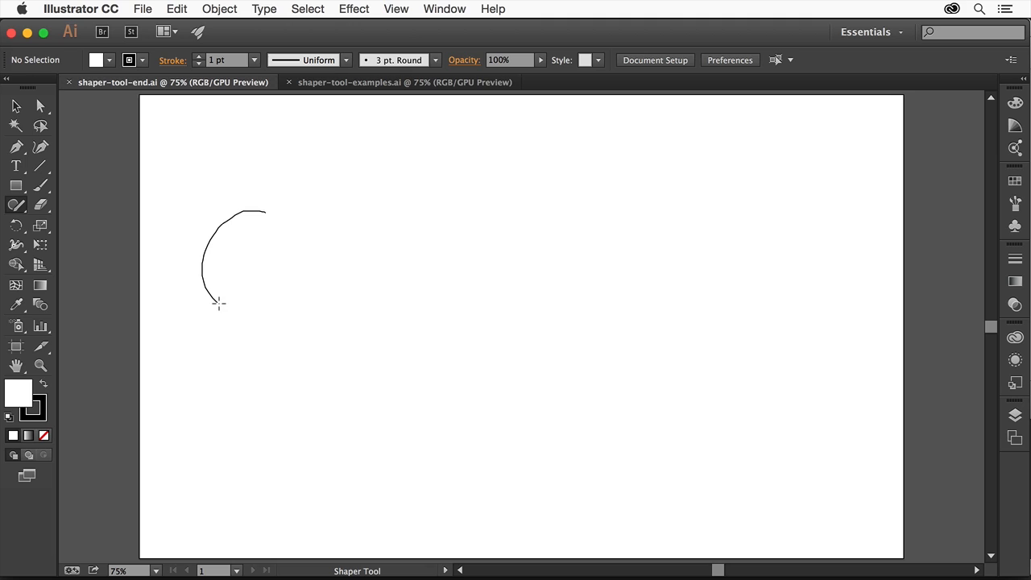
mouse_move(264, 209)
left_mouse_down()
mouse_move(285, 223)
mouse_move(262, 304)
mouse_move(339, 212)
left_mouse_up()
mouse_move(506, 205)
left_mouse_down()
mouse_move(428, 352)
mouse_move(569, 428)
mouse_move(563, 237)
mouse_move(518, 126)
left_mouse_up()
mouse_move(449, 143)
left_mouse_down()
mouse_move(453, 246)
mouse_move(625, 181)
mouse_move(455, 150)
left_mouse_up()
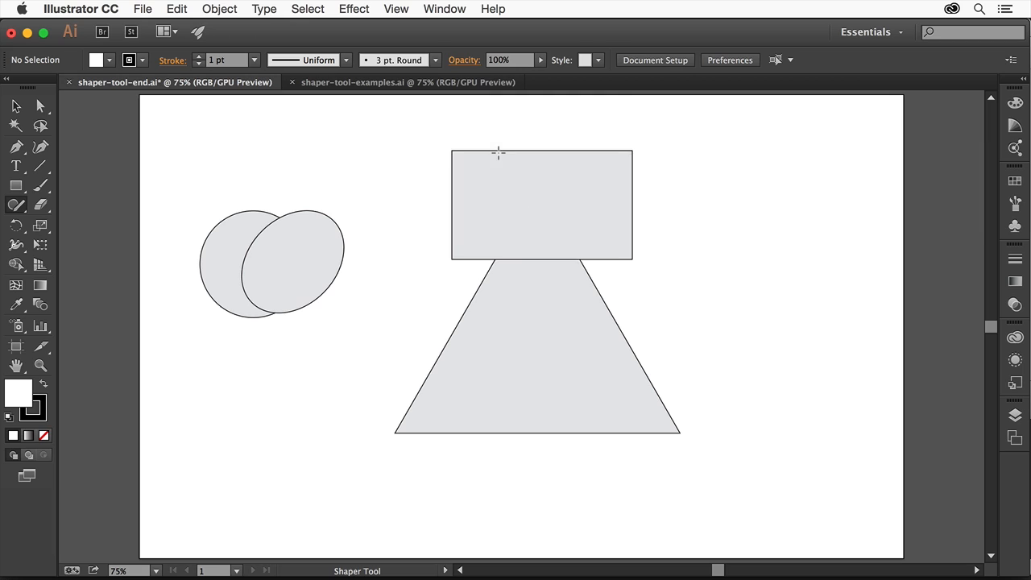
mouse_move(533, 224)
left_mouse_down()
mouse_move(558, 282)
mouse_move(531, 228)
left_mouse_up()
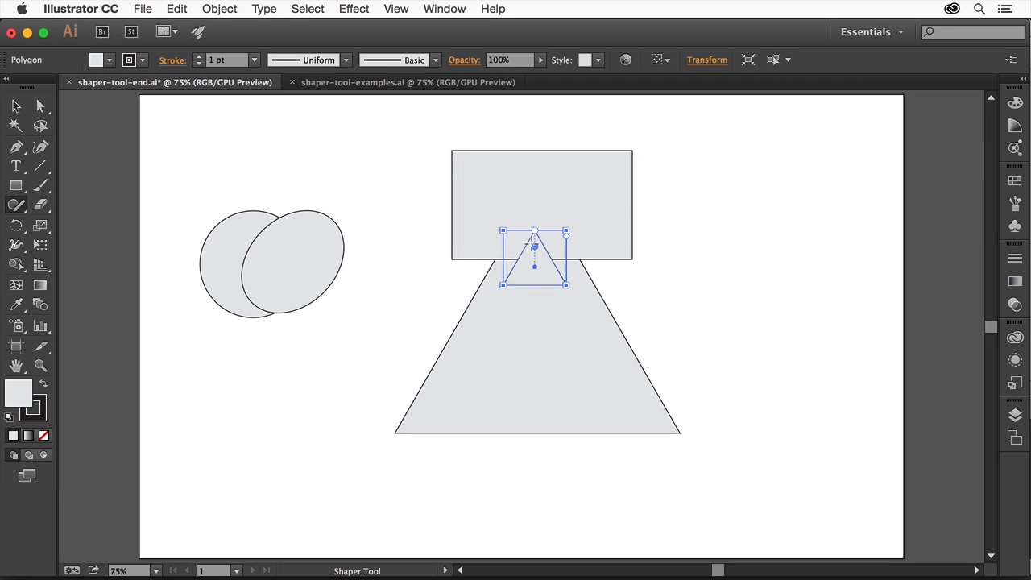
Shrink the small triangle, then move the rectangle and stretch it taller over the big triangle's peak
left_click(529, 262)
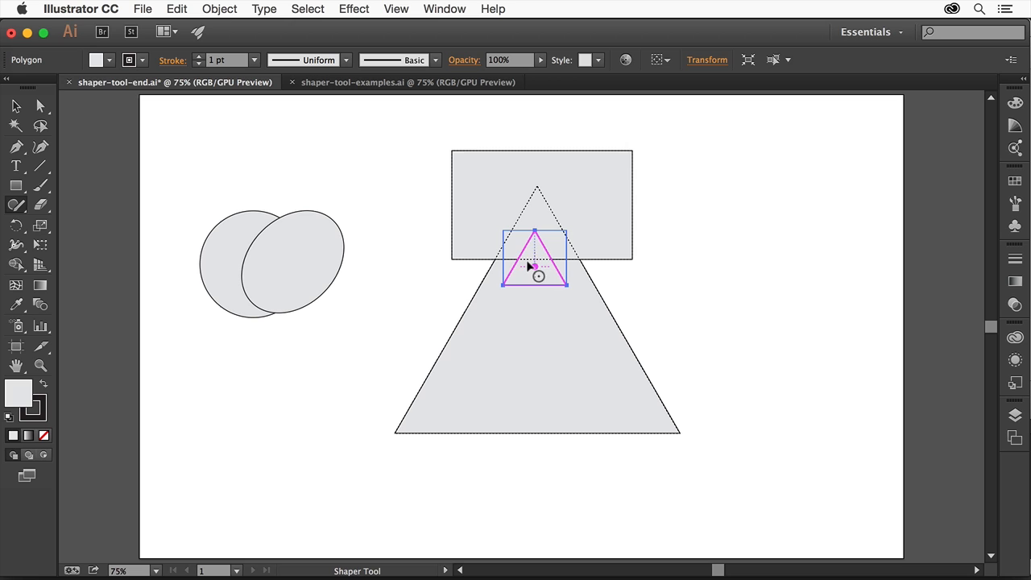
left_click_drag(529, 229, 532, 185)
left_click(565, 210)
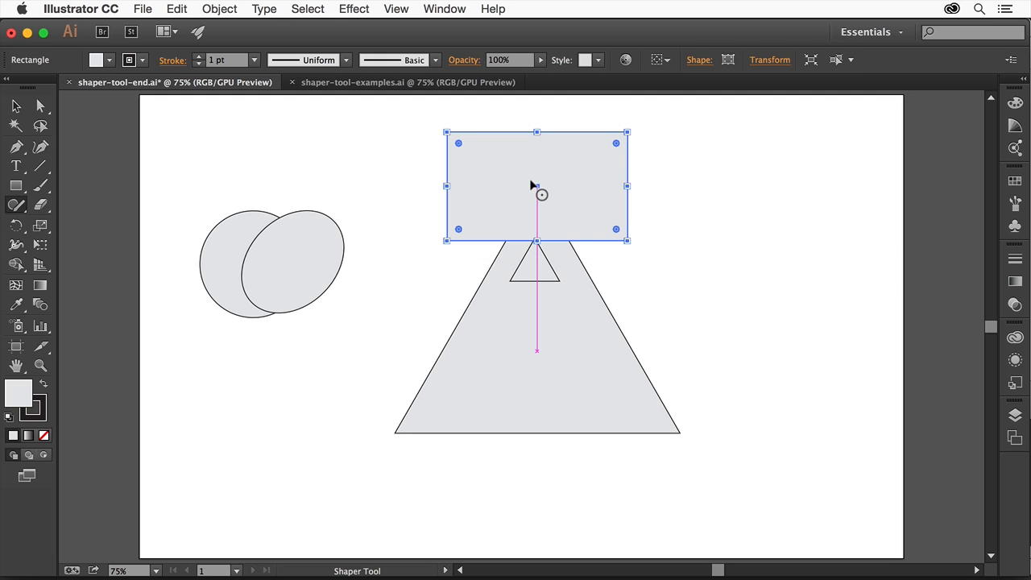
left_click_drag(537, 131, 536, 106)
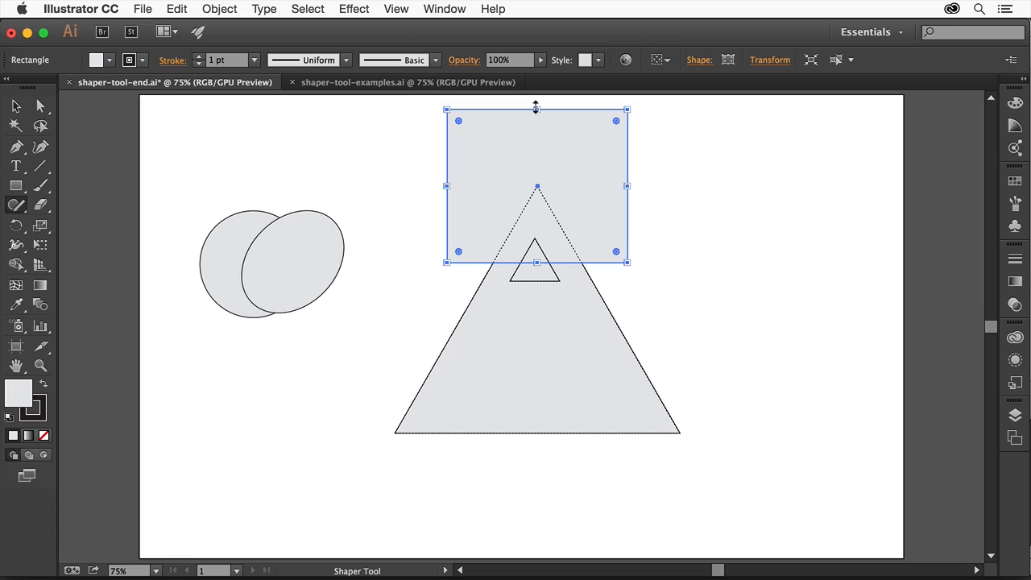
Level the ellipse, punch it out of the circle to form a crescent moon and place it higher
left_click(320, 231)
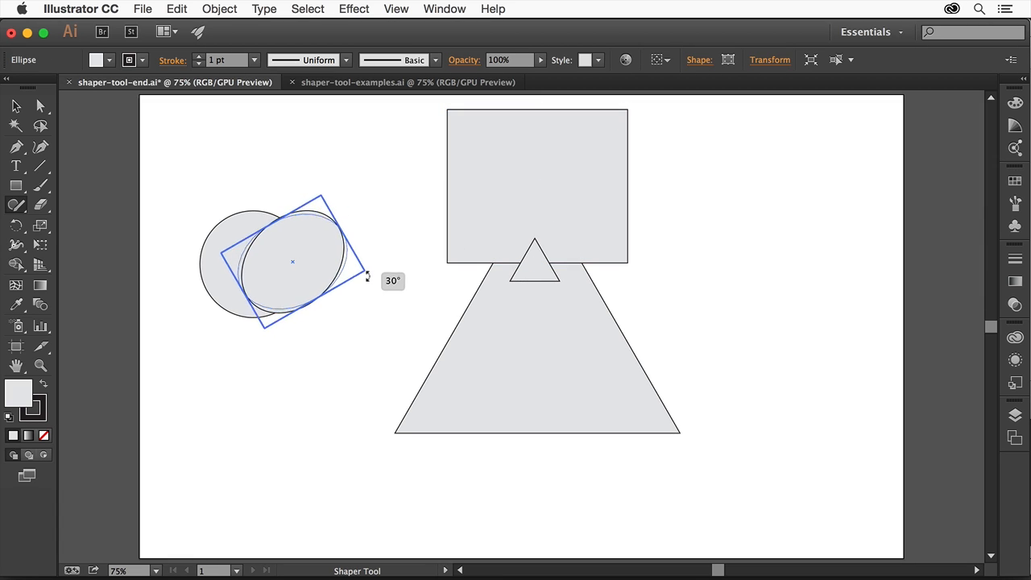
mouse_move(366, 250)
left_mouse_down()
mouse_move(366, 265)
mouse_move(274, 240)
left_mouse_up()
left_click(366, 249)
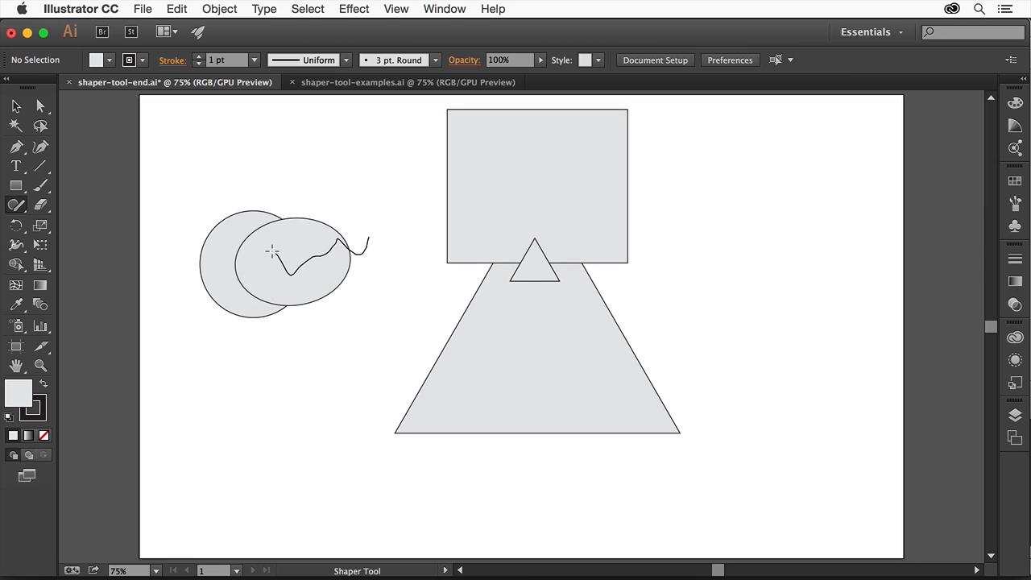
mouse_move(207, 258)
left_mouse_down()
mouse_move(262, 207)
mouse_move(298, 201)
left_mouse_up()
left_click(485, 301)
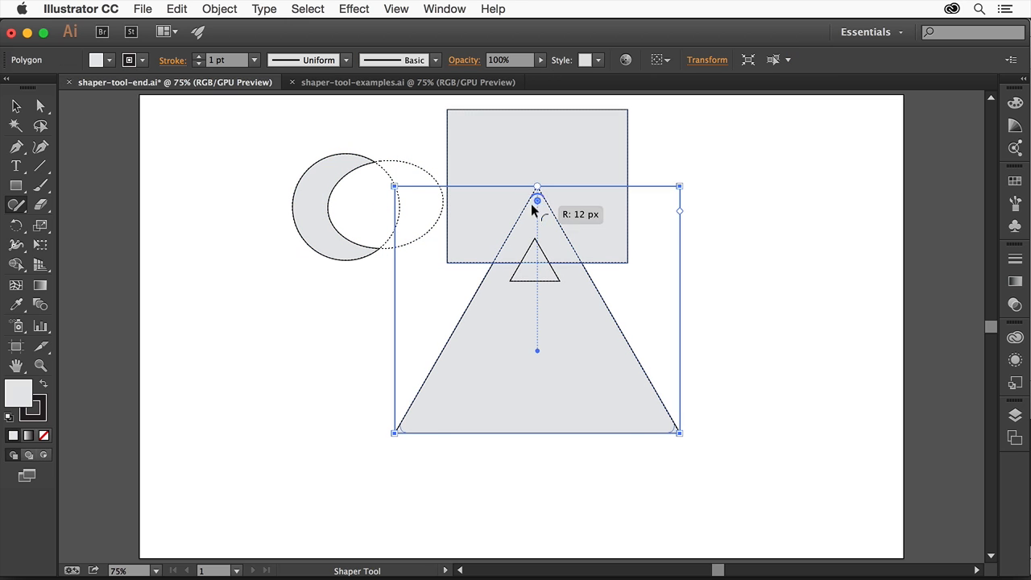
Adjust the triangle's widgets, merge the small triangle into the mountain and remove the rectangle above the peak
left_click_drag(534, 205, 537, 207)
mouse_move(675, 211)
left_mouse_down()
mouse_move(681, 322)
mouse_move(674, 177)
left_mouse_up()
left_click(657, 136)
left_click_drag(537, 187, 535, 270)
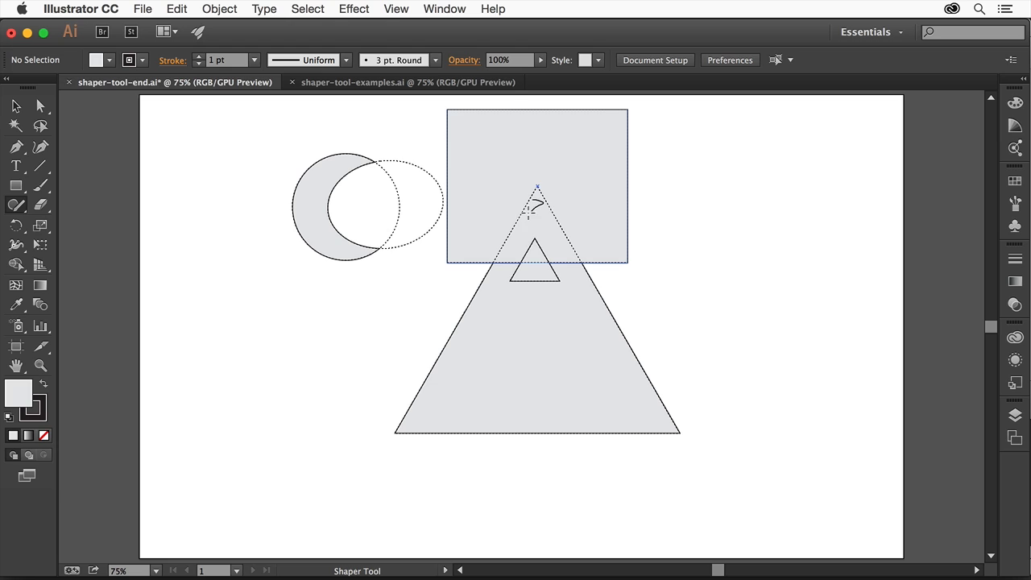
left_click_drag(437, 185, 477, 219)
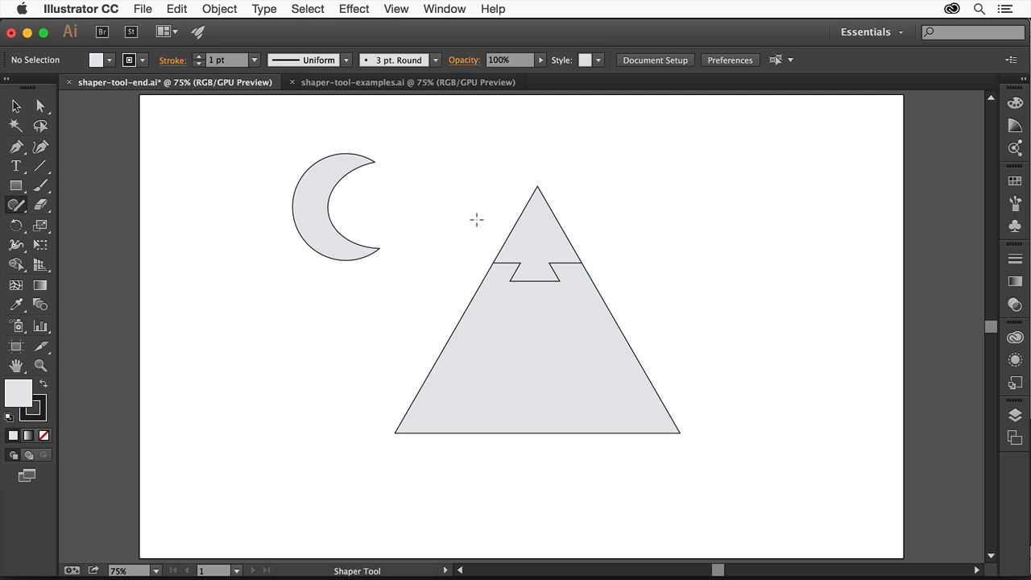
Select the mountain's merged shapes as one whole Shaper Group
left_click(520, 240)
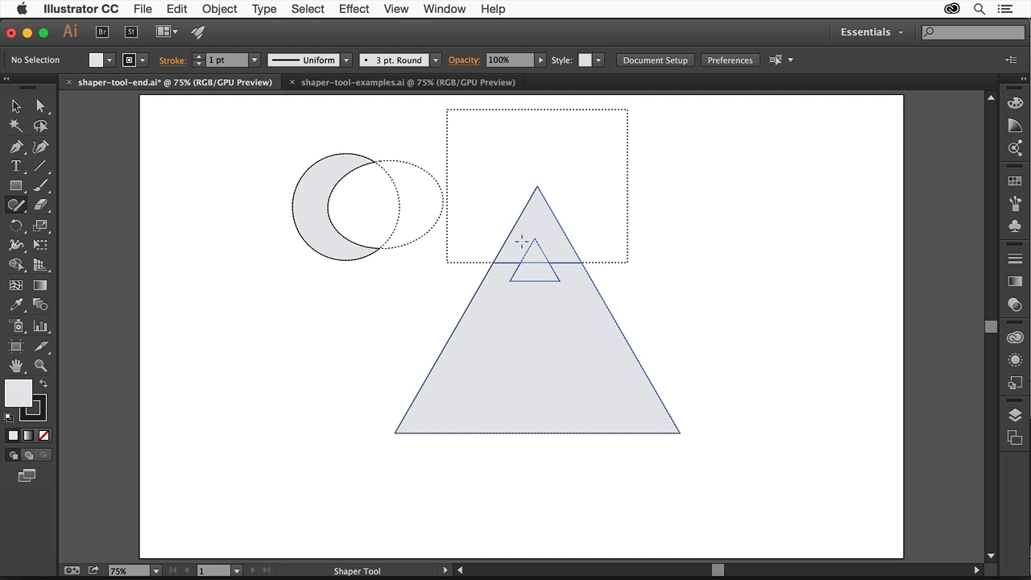
left_click(521, 240)
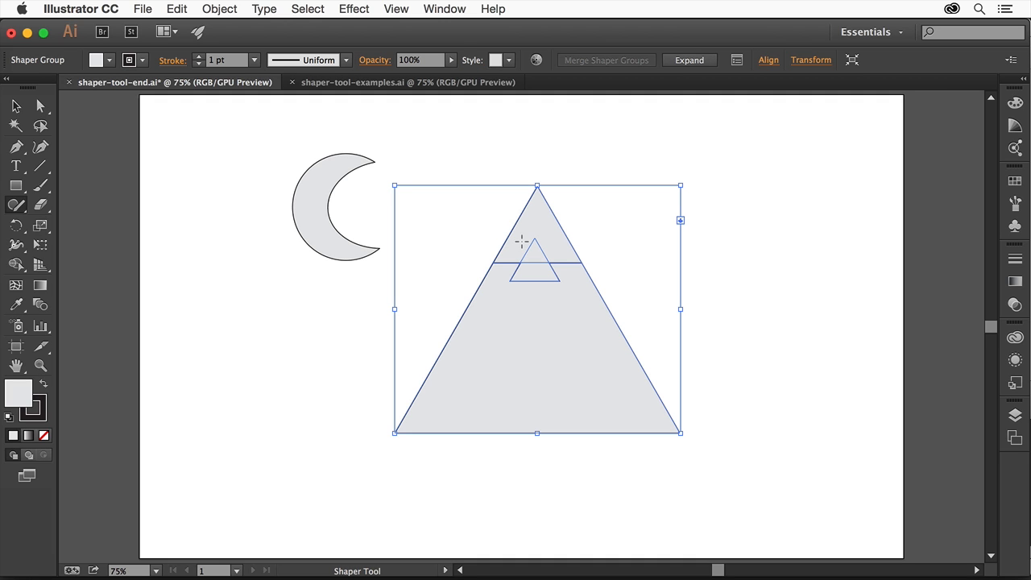
In face-select mode, fill the snowcap white and the mountain's lower body dark blue from Swatches
left_click(521, 240)
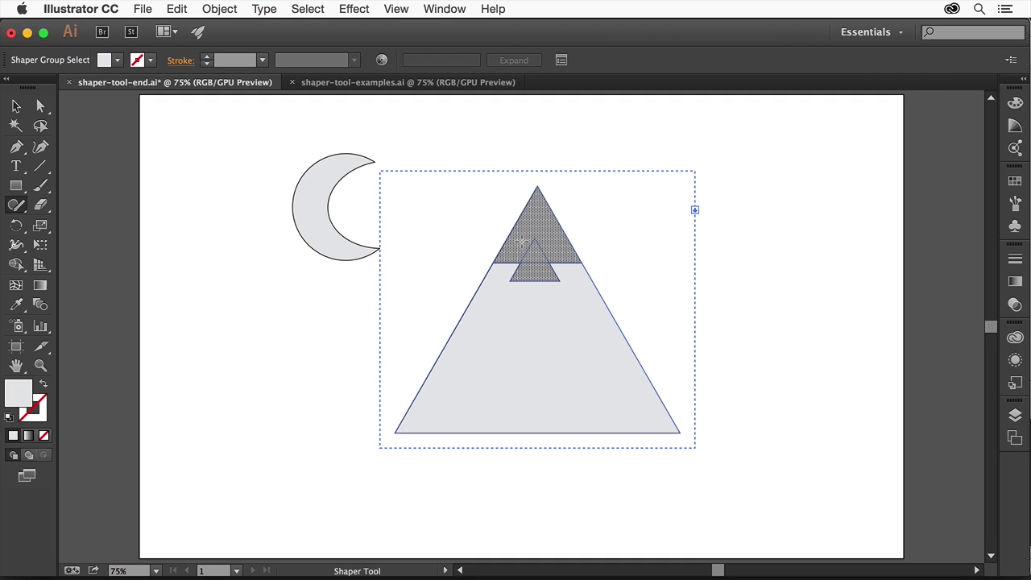
left_click(1014, 180)
left_click(837, 215)
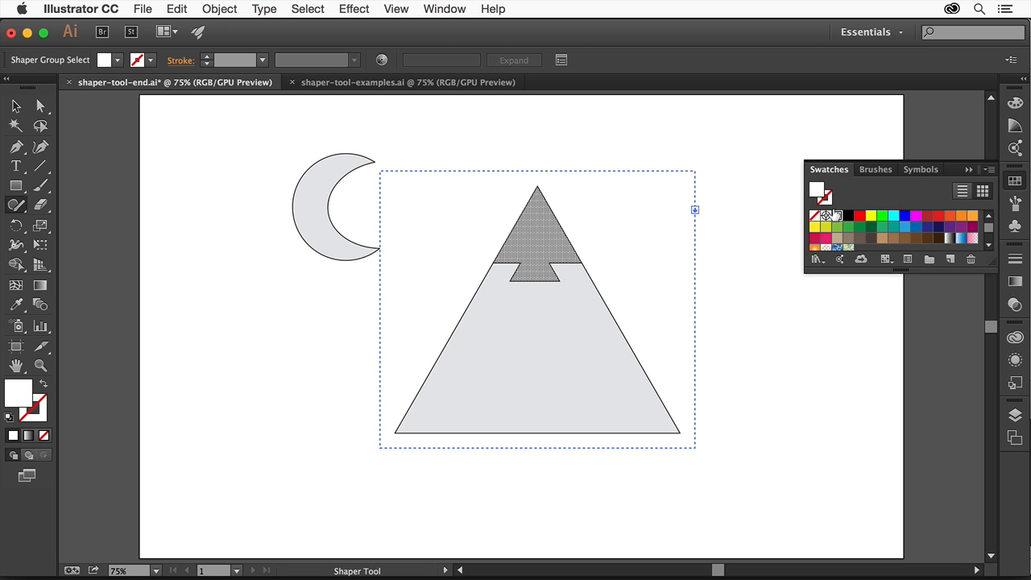
left_click(544, 338)
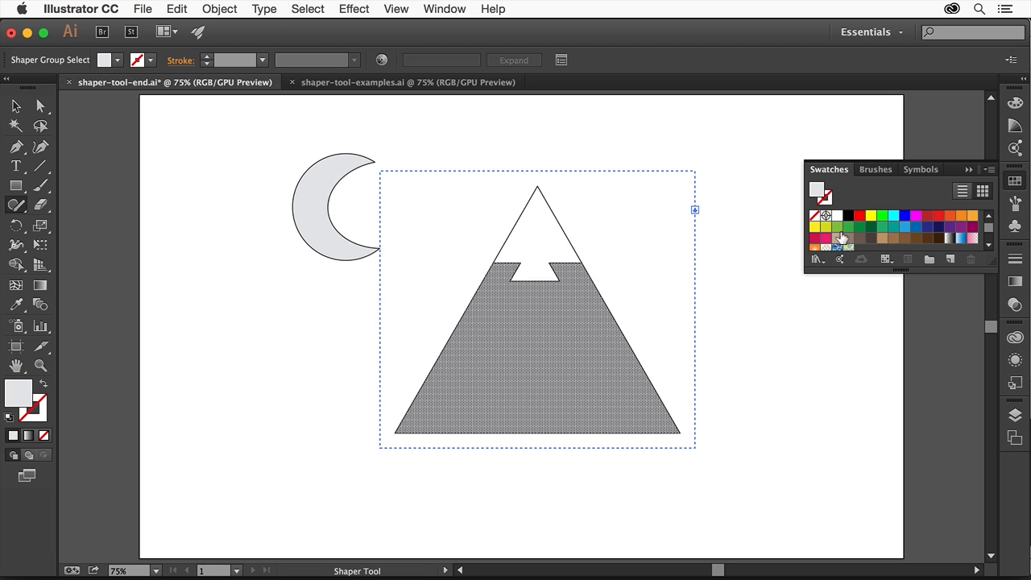
scroll(859, 240, "down", 3)
left_click(870, 241)
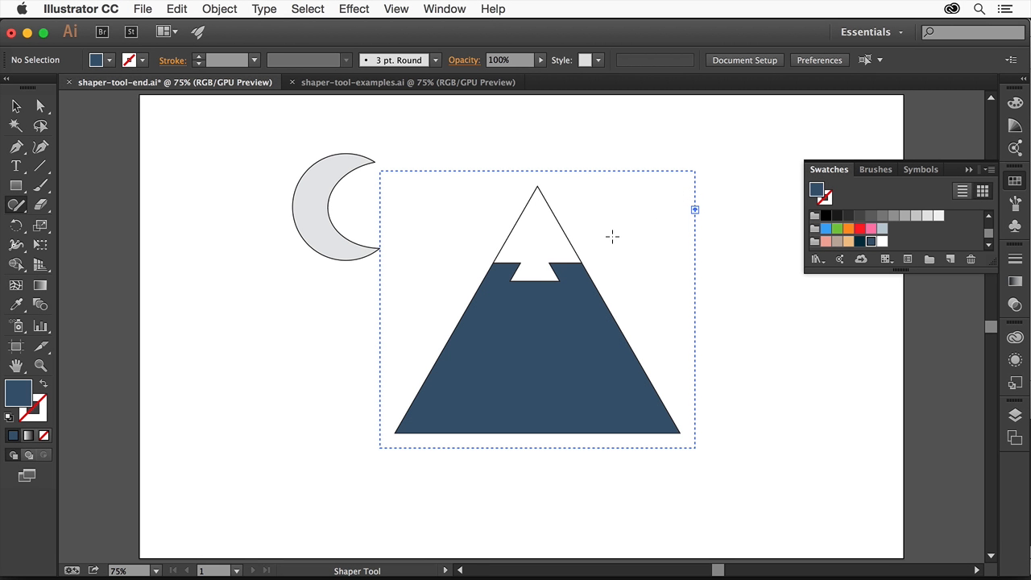
Rotate the small notch triangle so it points downward into the snowcap
left_click(539, 271)
mouse_move(562, 284)
left_mouse_down()
mouse_move(485, 255)
mouse_move(491, 273)
mouse_move(535, 259)
left_mouse_up()
Select the crescent moon, fill it salmon pink from Swatches and deselect everything
left_click(725, 281)
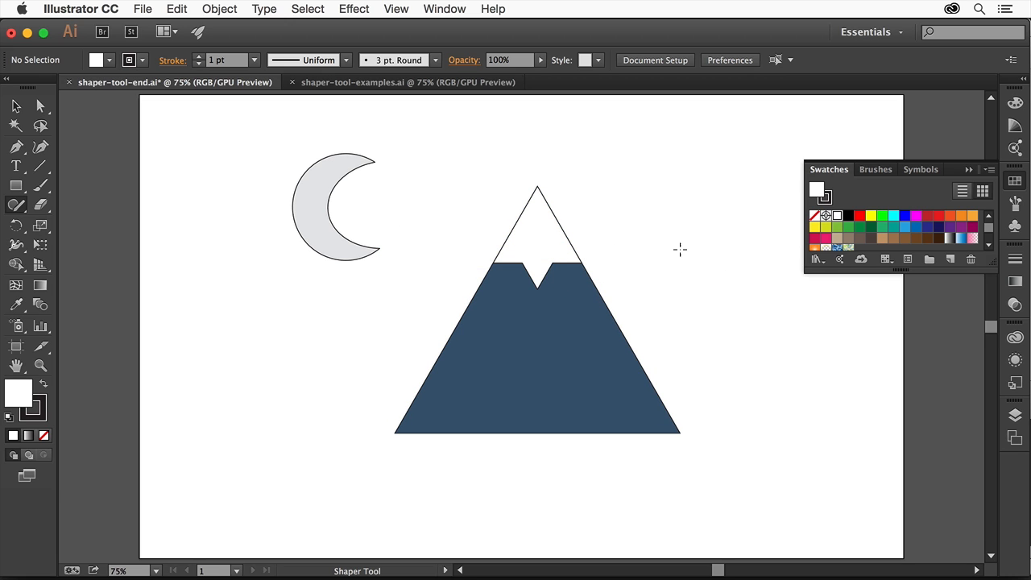
left_click(340, 167)
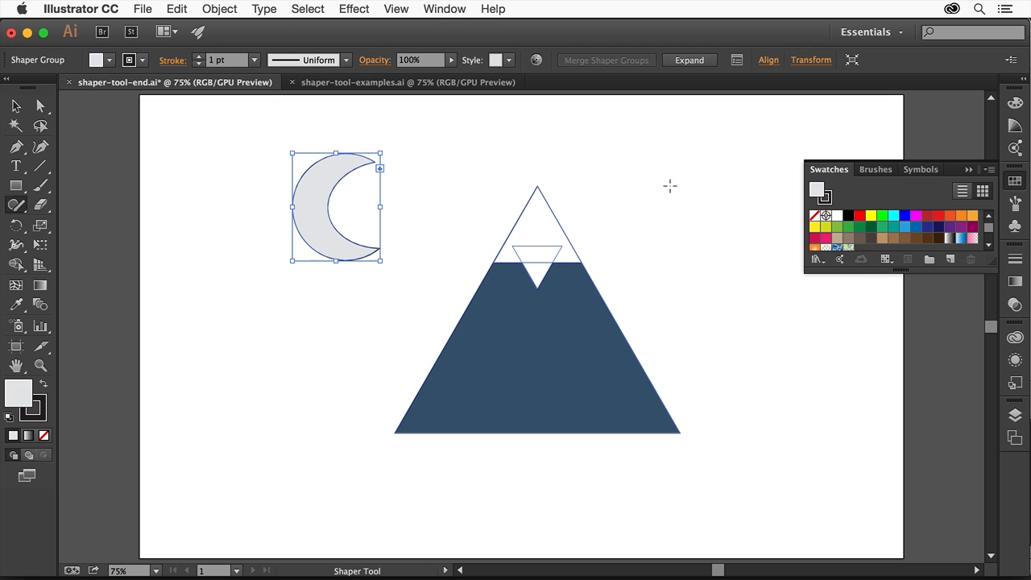
scroll(858, 241, "down", 3)
scroll(858, 238, "down", 2)
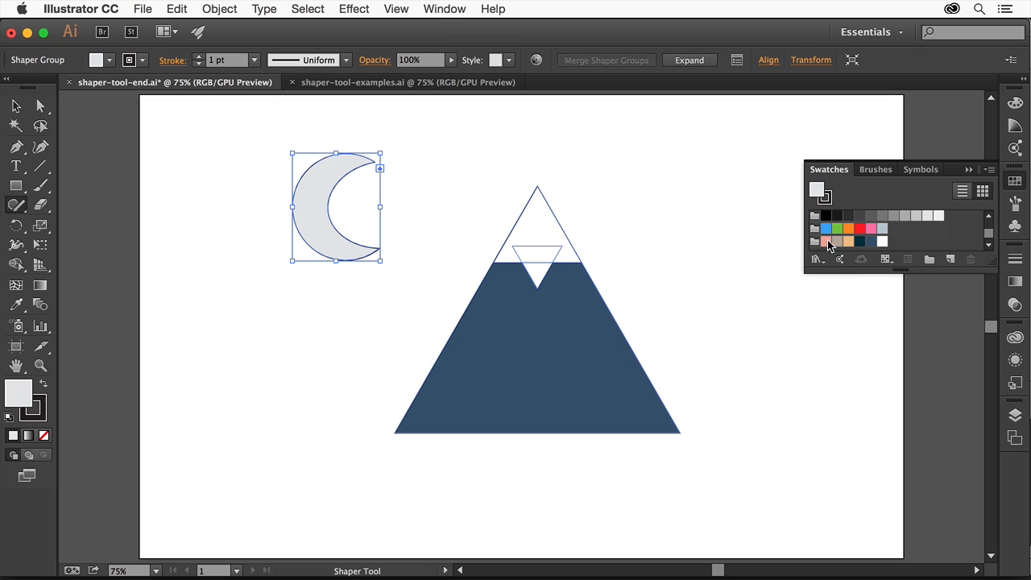
left_click(825, 242)
left_click(827, 169)
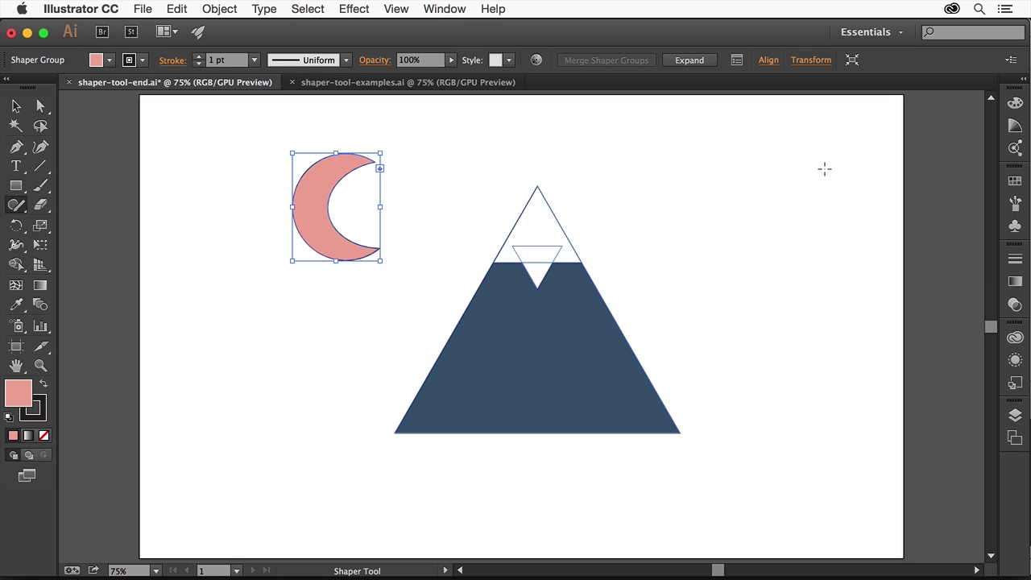
left_click(749, 211)
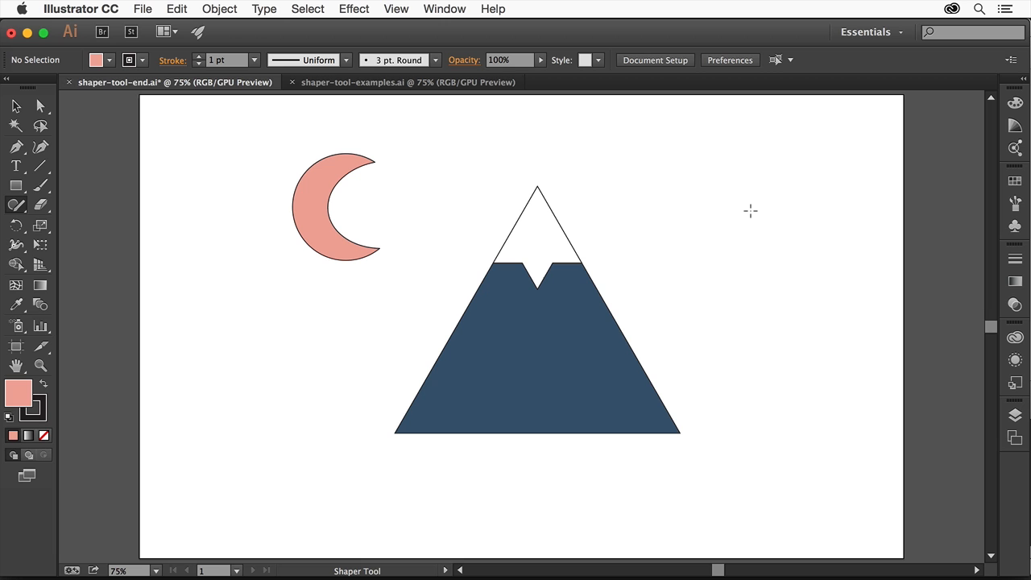